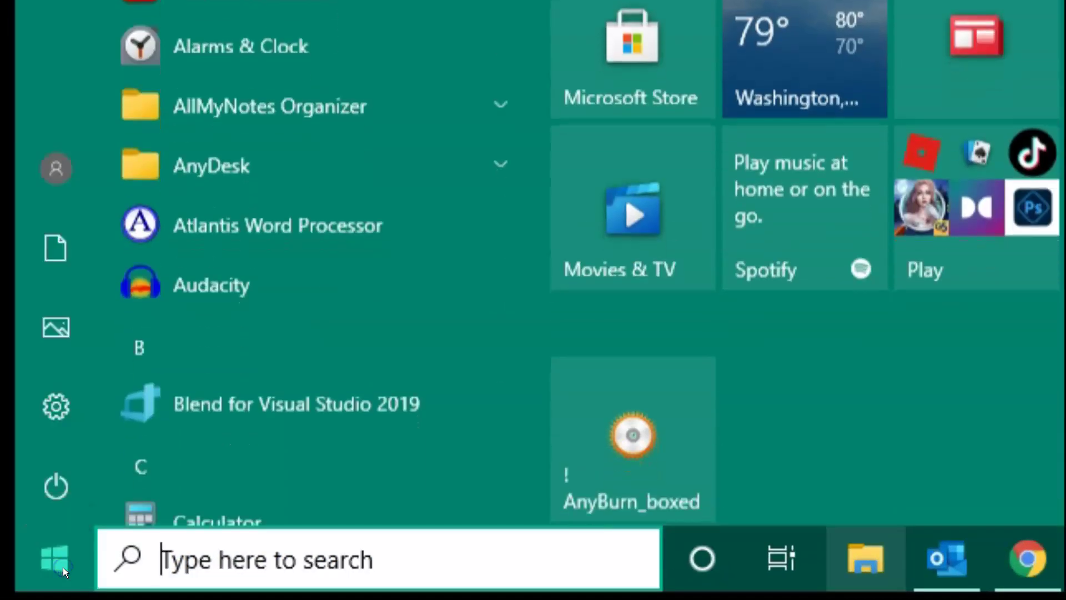
# - In Settings, go to Accounts > Family & other users and choose Add someone else to this PC
pyautogui.moveTo(52, 406)
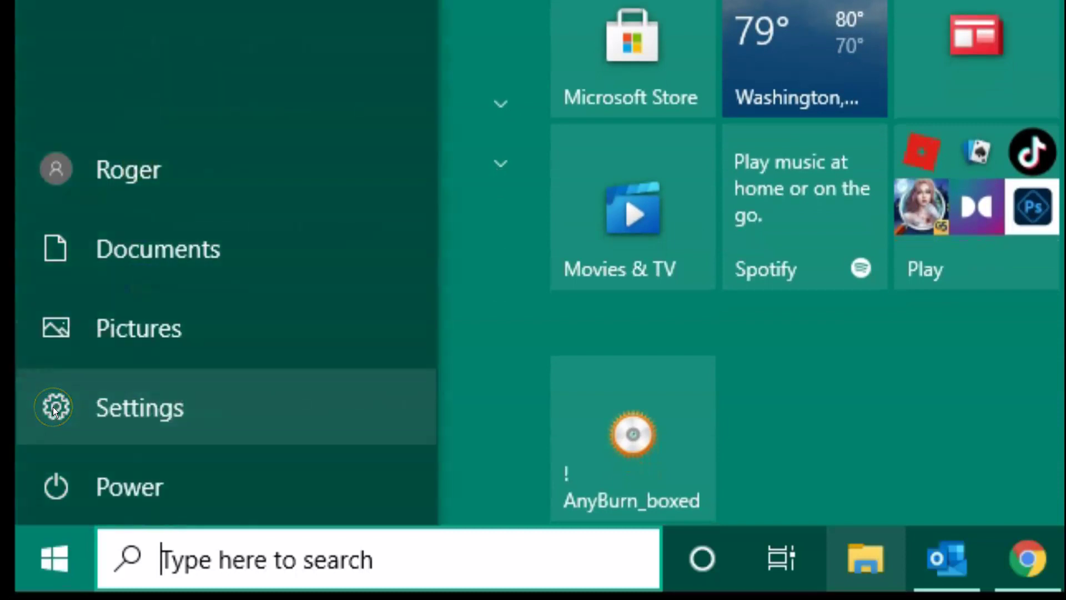
pyautogui.click(52, 407)
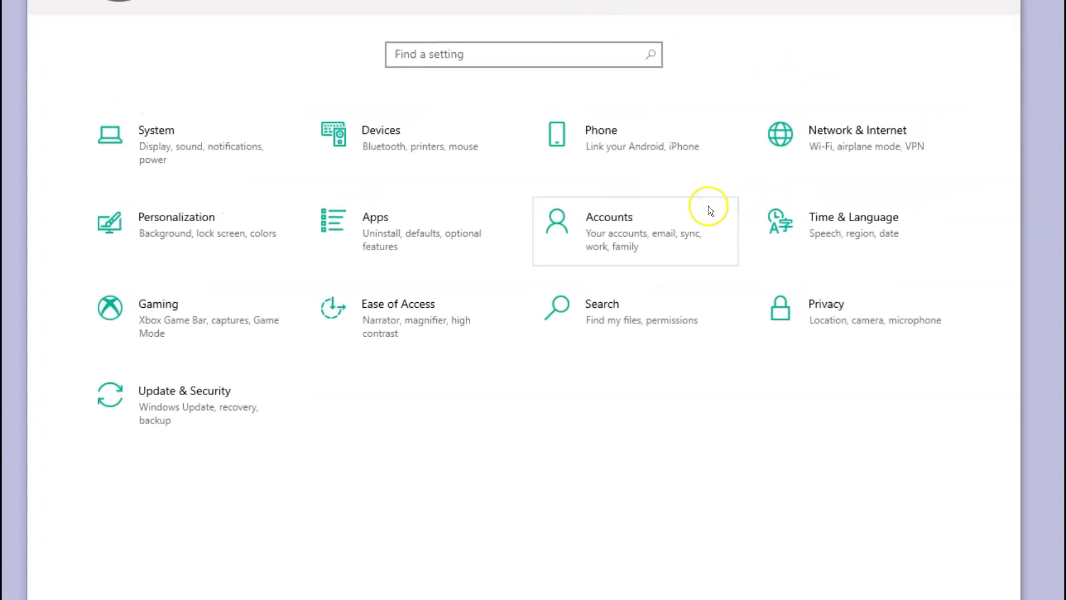
pyautogui.click(615, 229)
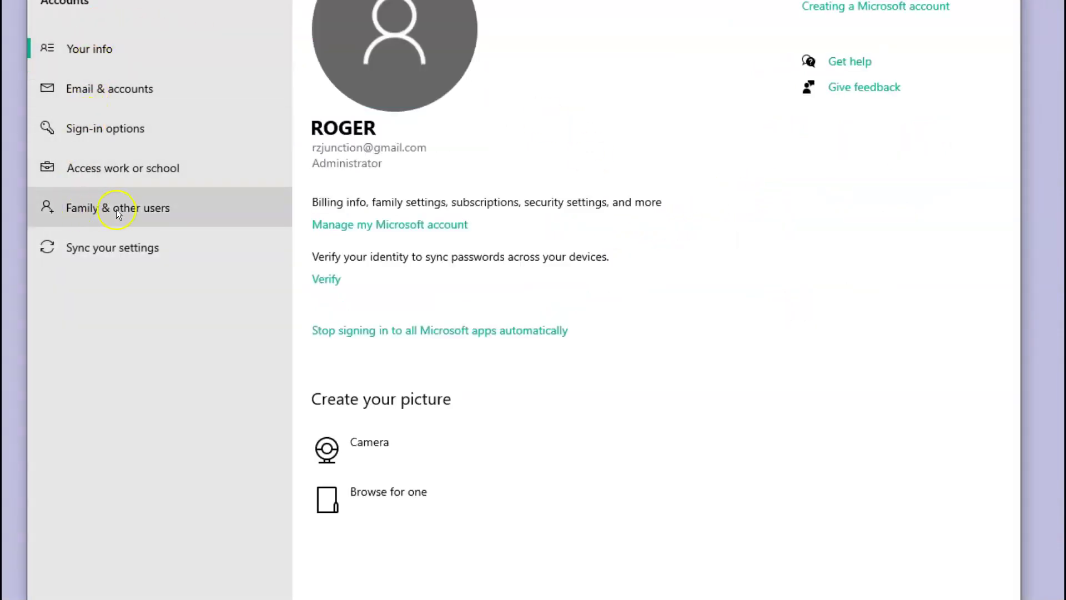
pyautogui.click(152, 208)
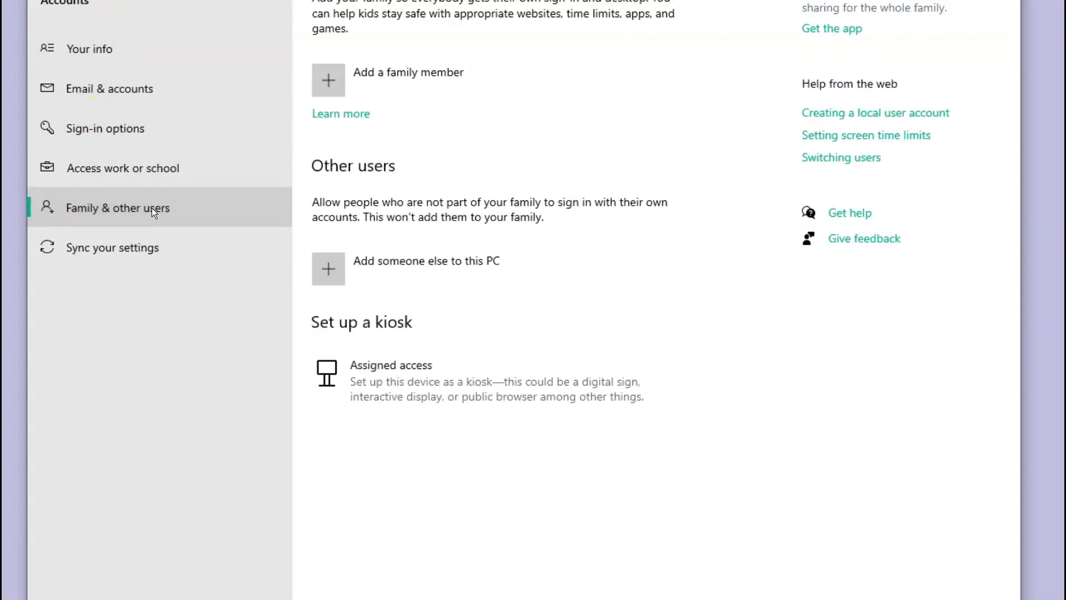
pyautogui.click(367, 265)
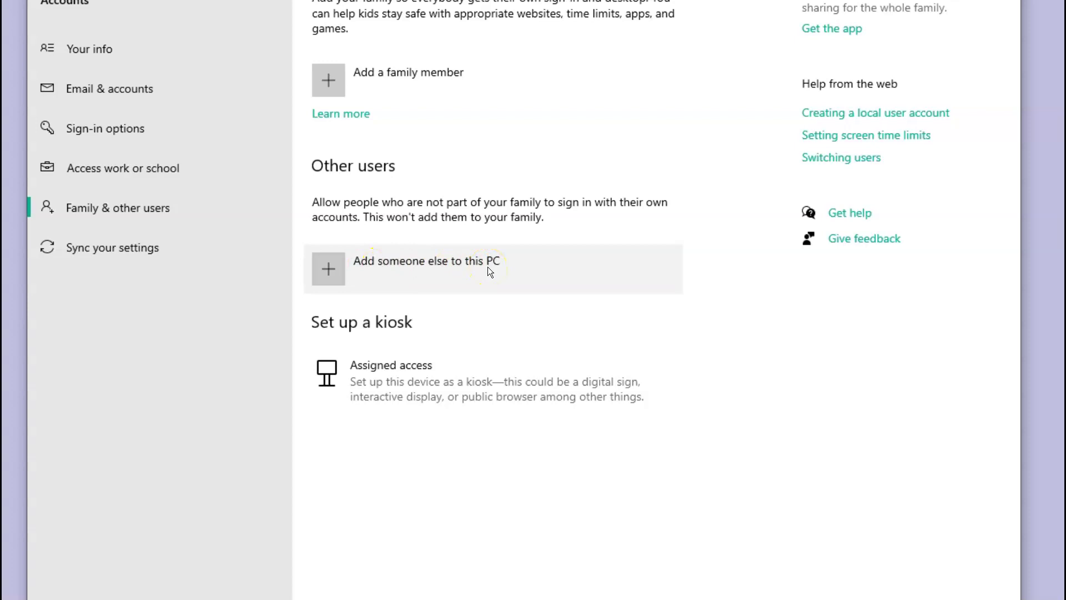
# - Skip the sign-in information and choose to add a user without a Microsoft account
pyautogui.click(390, 261)
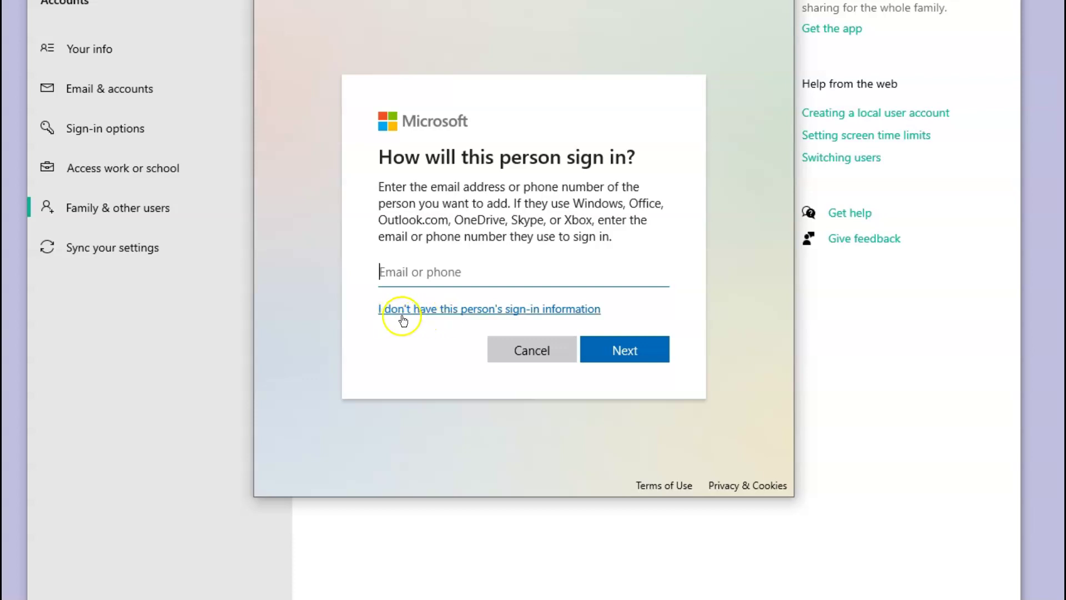
pyautogui.click(563, 310)
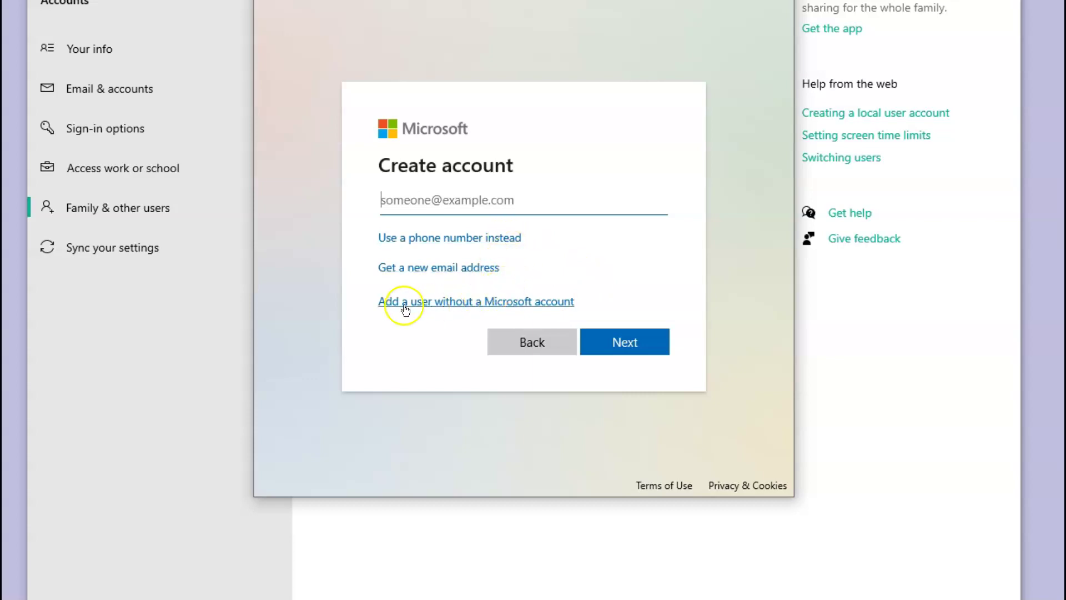
pyautogui.click(538, 309)
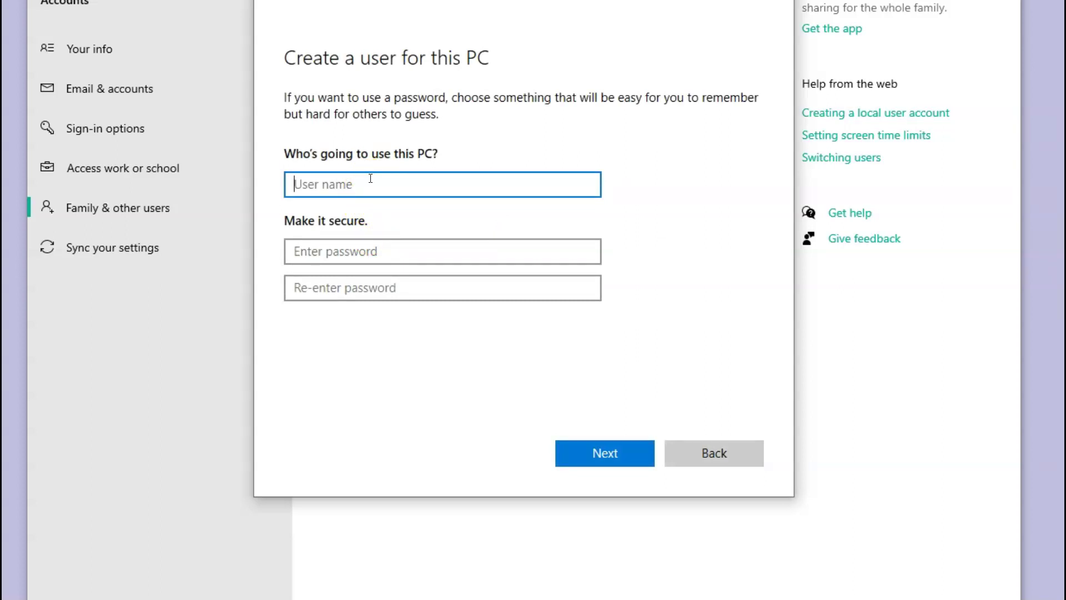
# - Enter the new user's full name and an 8-character password, then begin re-entering it
pyautogui.click(375, 251)
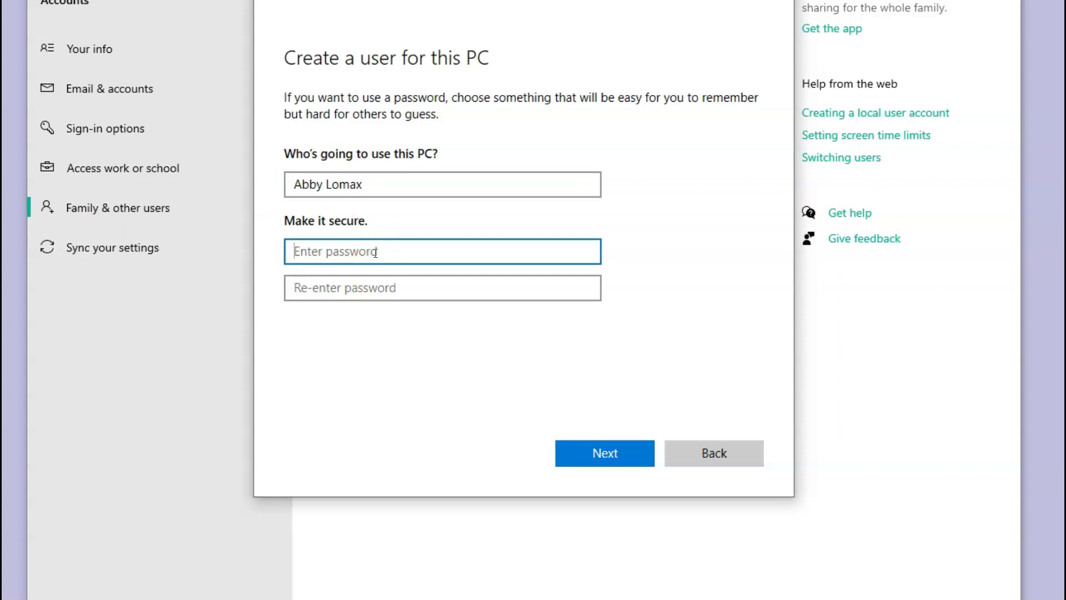
pyautogui.write('•••••')
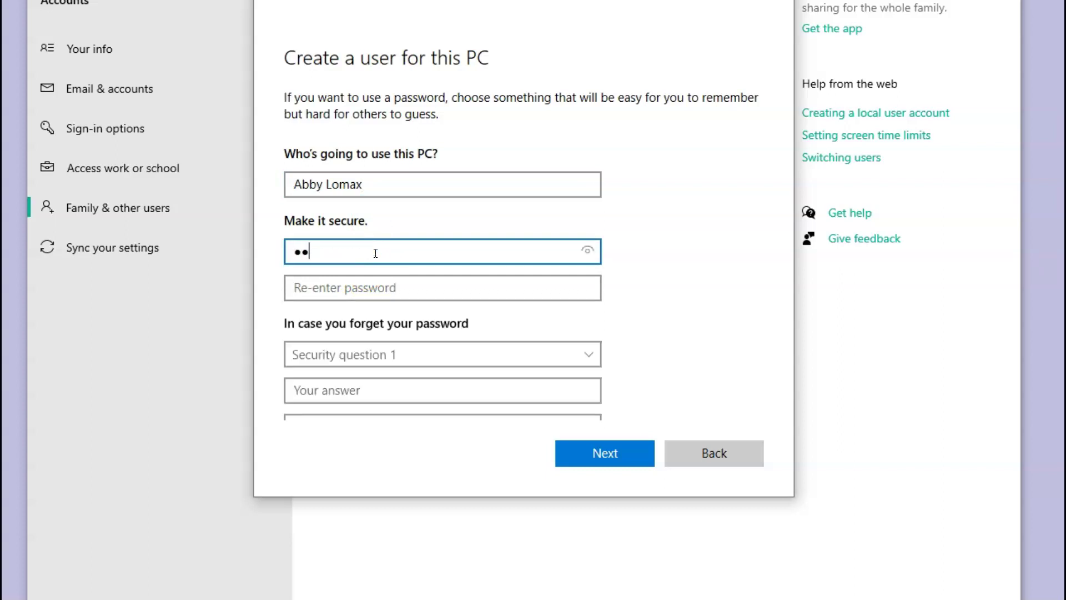
pyautogui.write('•••')
pyautogui.click(420, 295)
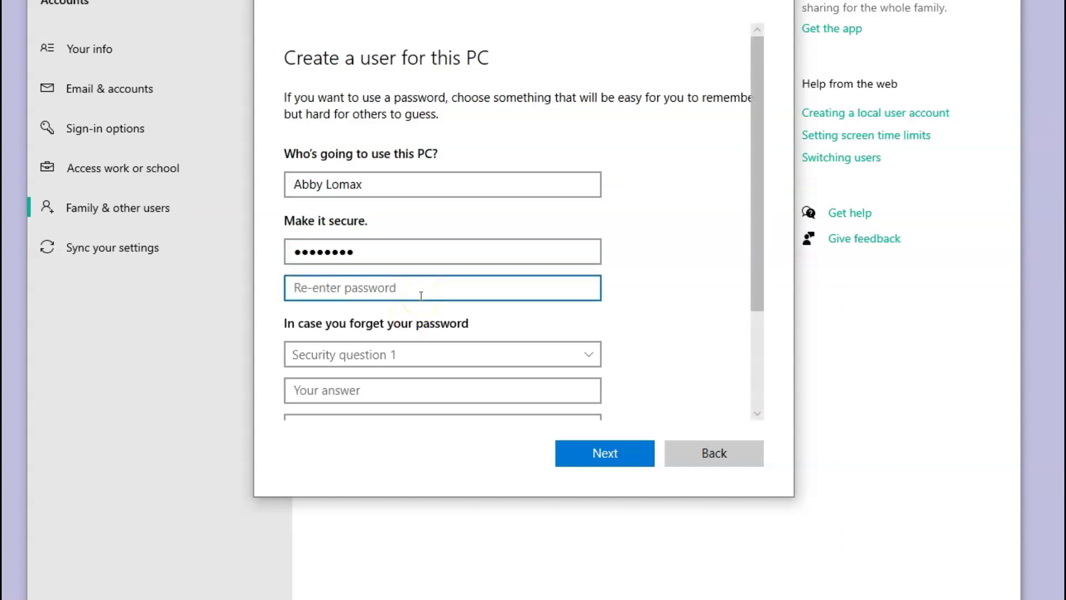
pyautogui.write('••••••••')
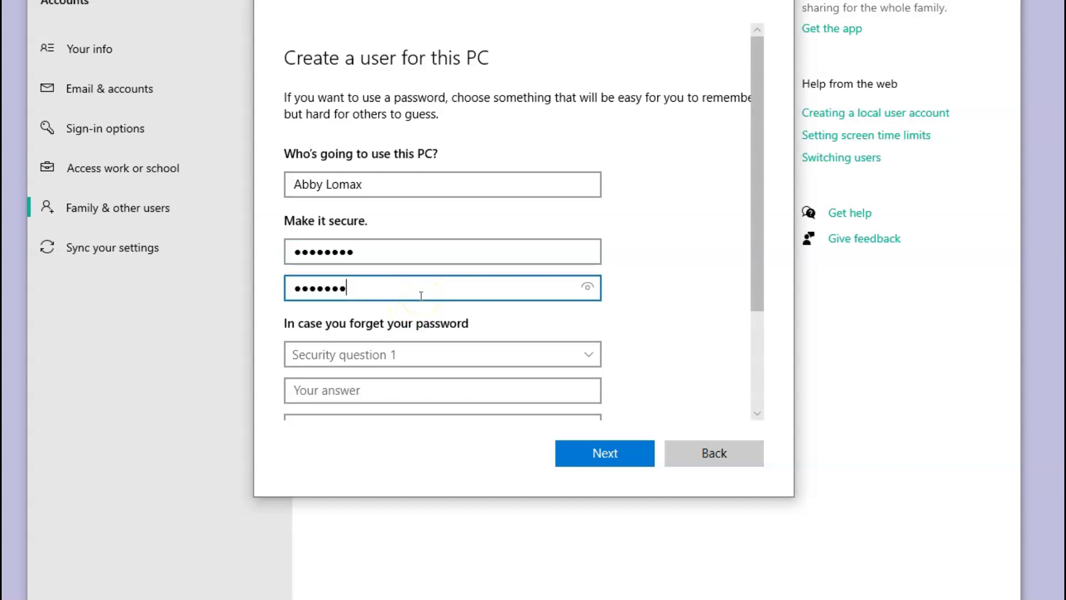
# - Set the first security question to the first pet's name and enter its answer
pyautogui.scroll(-3, 710, 222)
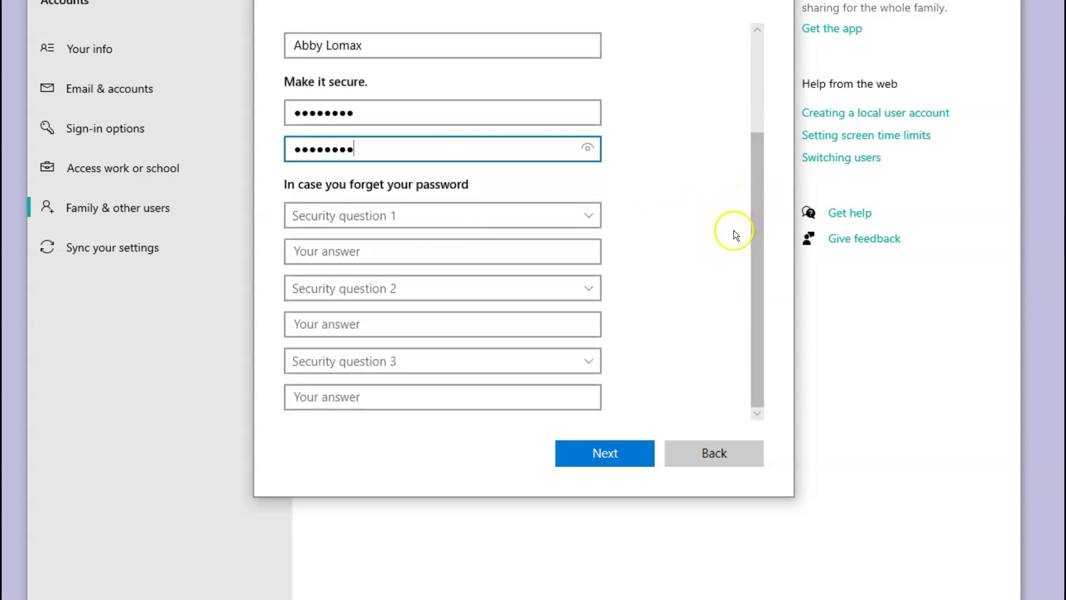
pyautogui.click(591, 219)
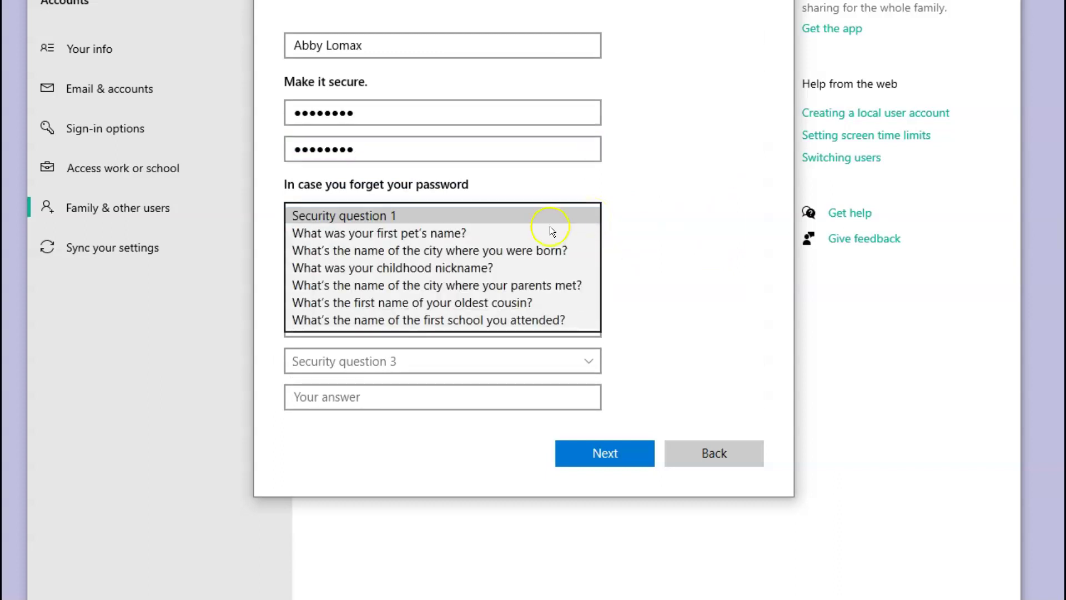
pyautogui.click(415, 233)
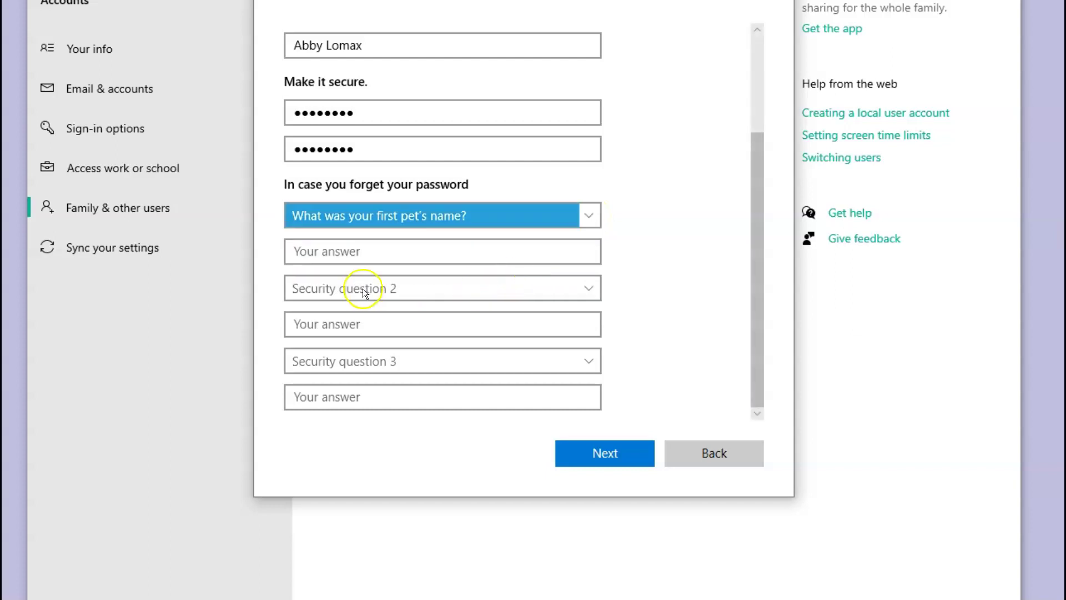
pyautogui.click(361, 250)
pyautogui.write('Spot')
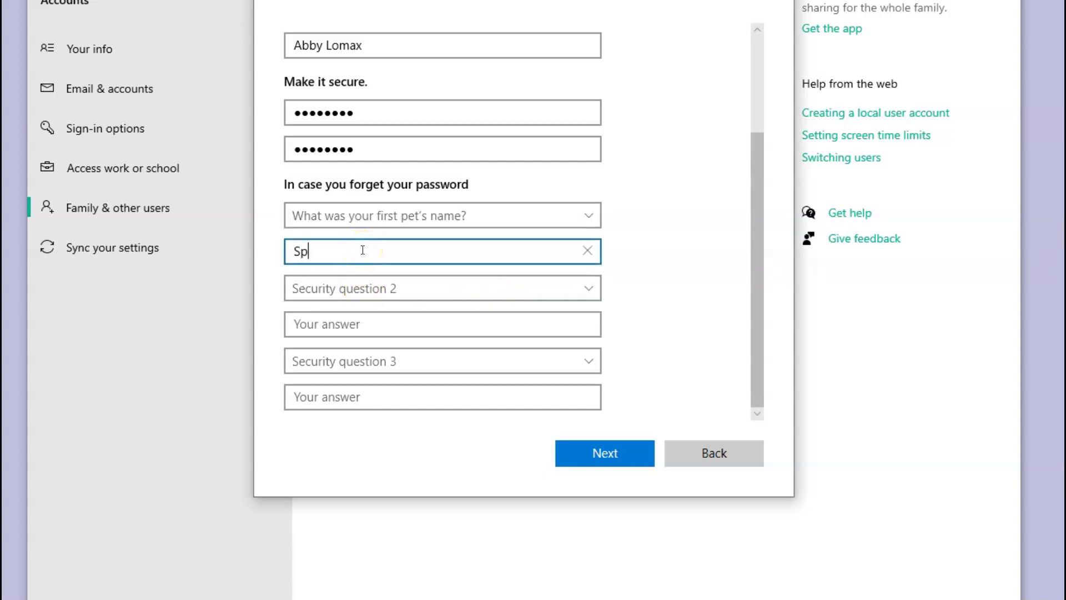
# - Set the second security question to the birth city and enter its answer
pyautogui.click(560, 285)
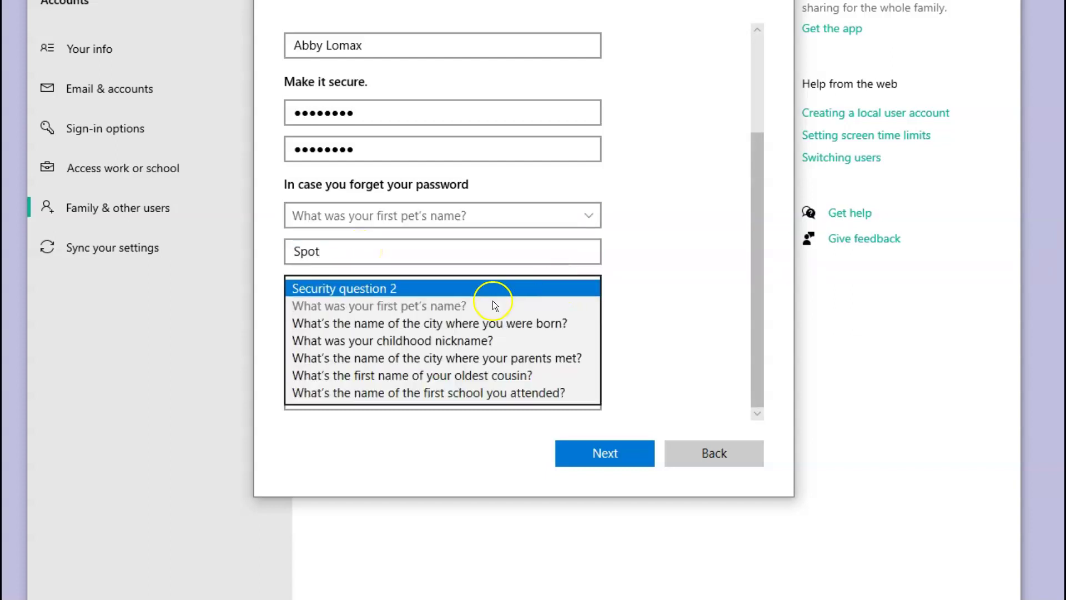
pyautogui.click(389, 325)
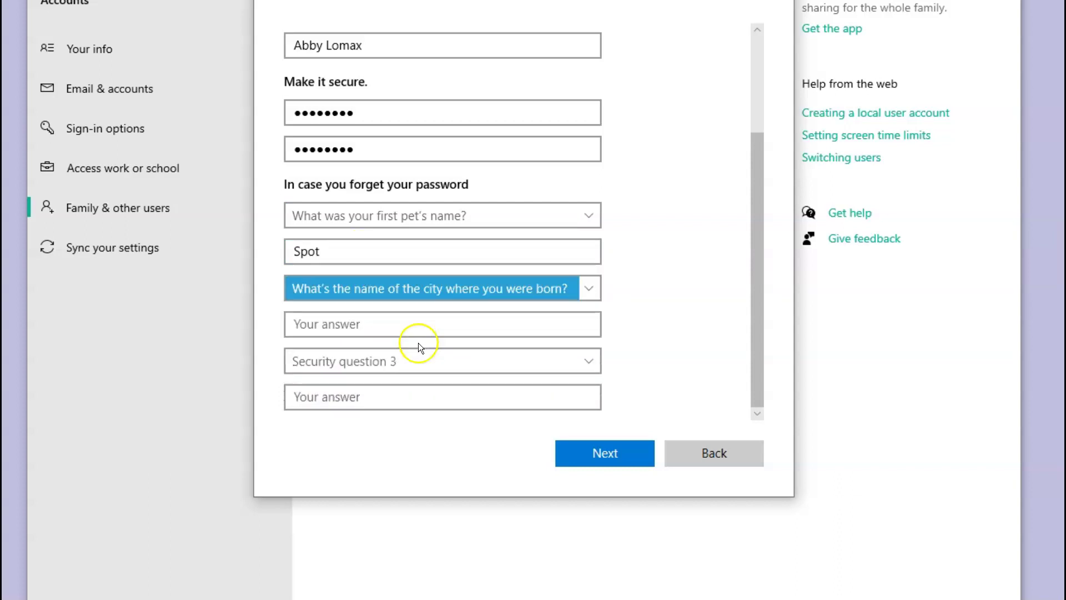
pyautogui.click(394, 320)
pyautogui.write('Vancouver')
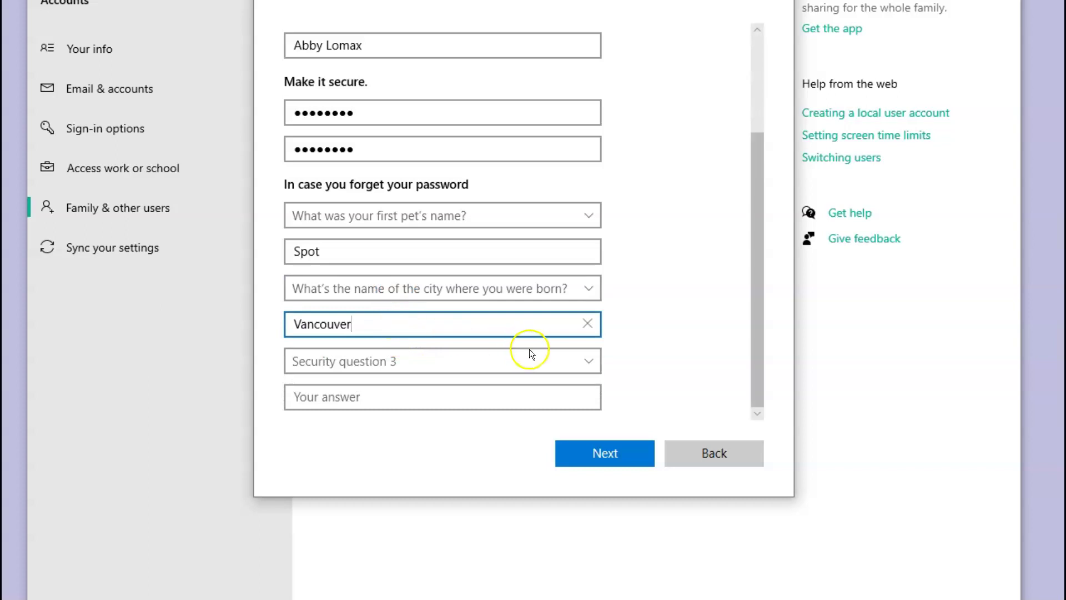
# - Answer the childhood nickname question as the third security question and create the account
pyautogui.click(583, 360)
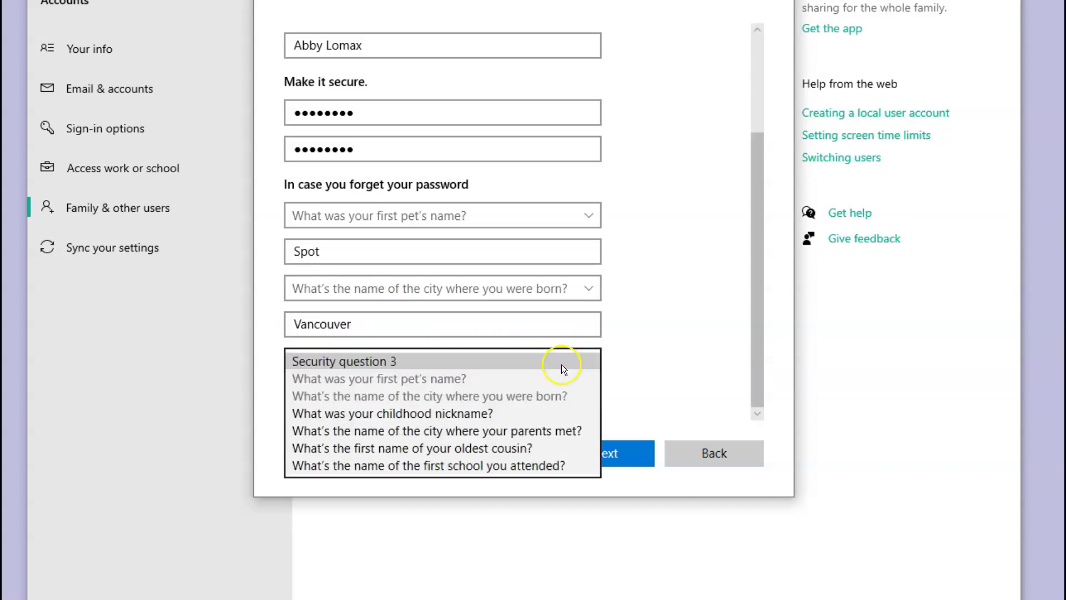
pyautogui.click(390, 415)
pyautogui.click(378, 395)
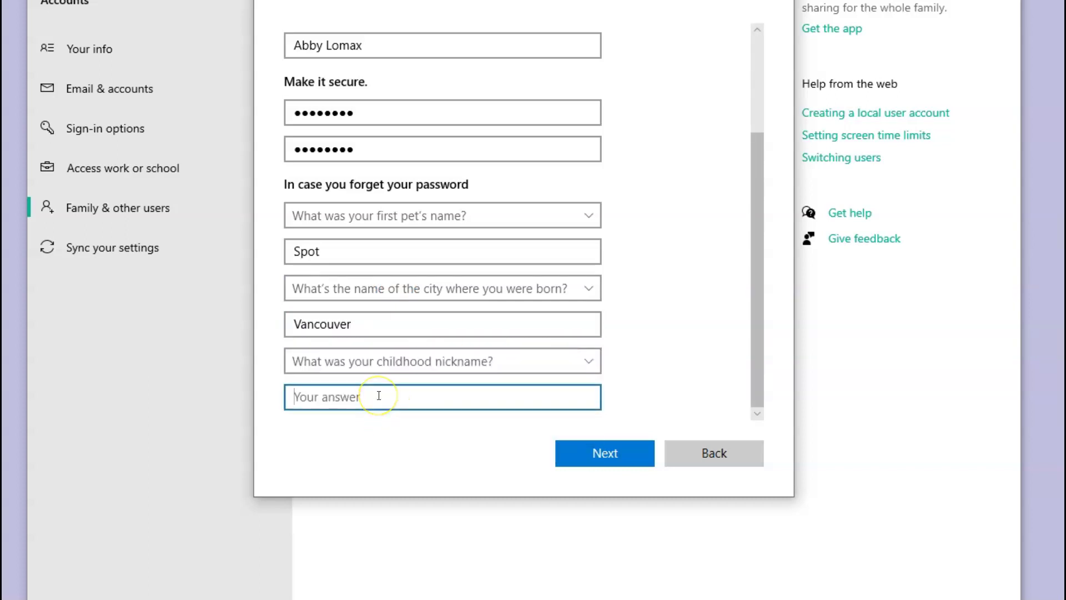
pyautogui.write('Abby')
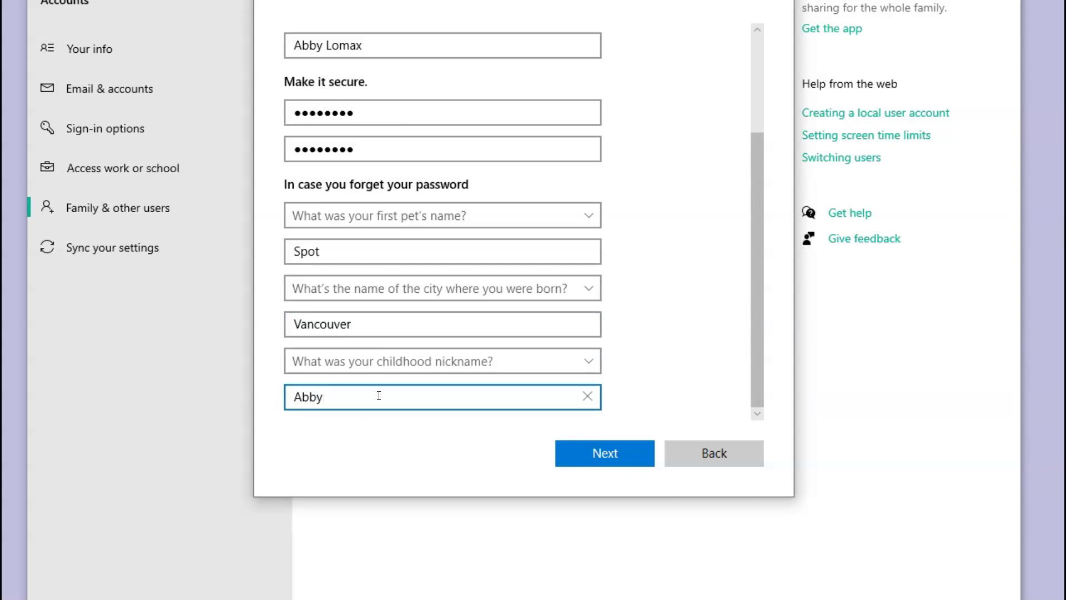
pyautogui.click(635, 461)
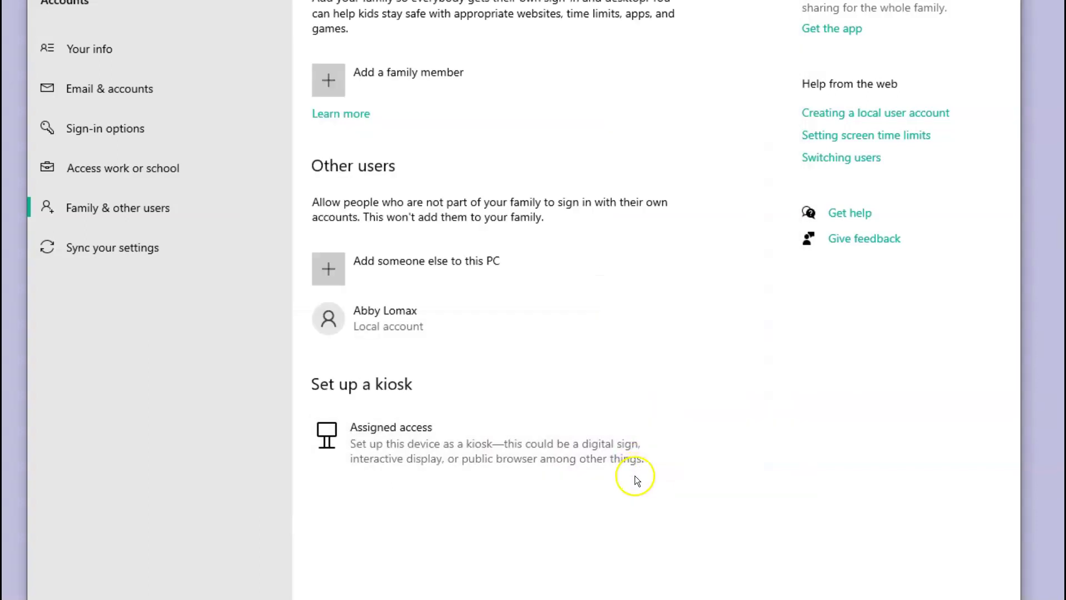
pyautogui.click(354, 331)
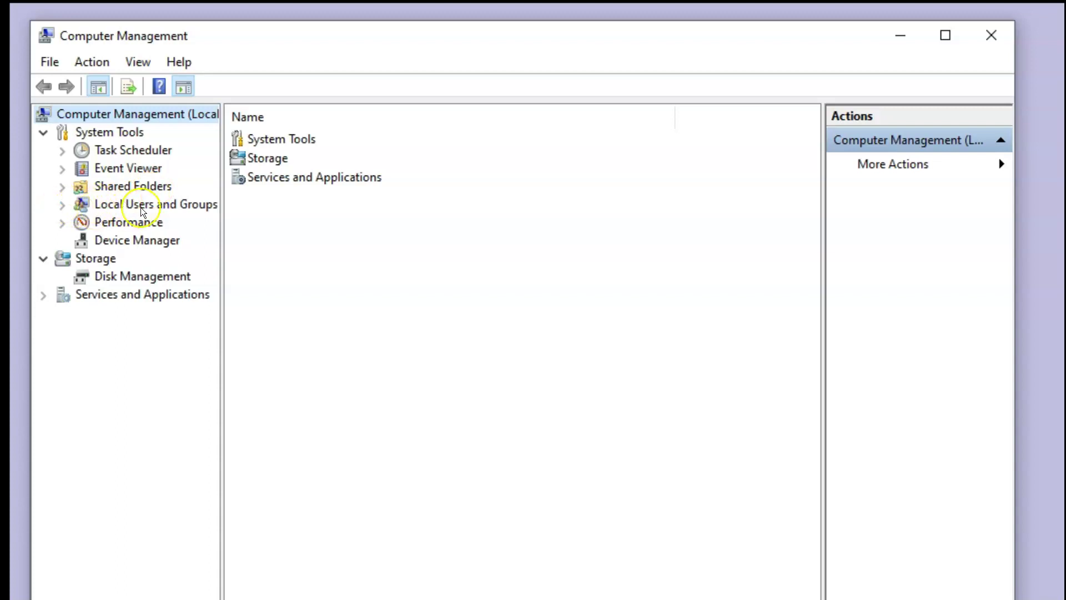
# - Under Local Users and Groups > Users, delete the account created in Settings
pyautogui.click(63, 206)
pyautogui.click(135, 224)
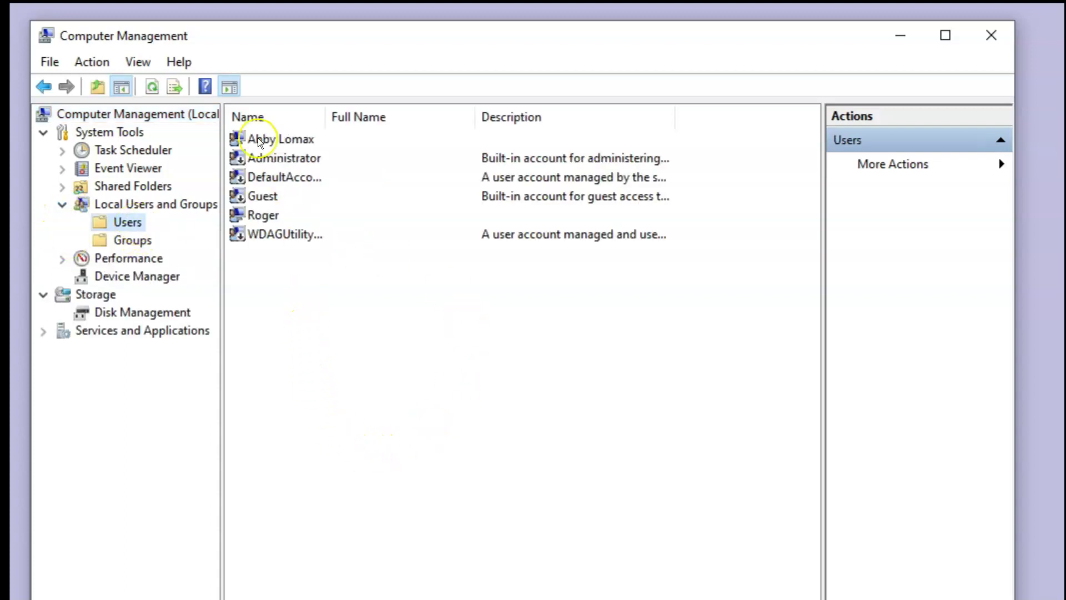
pyautogui.rightClick(295, 142)
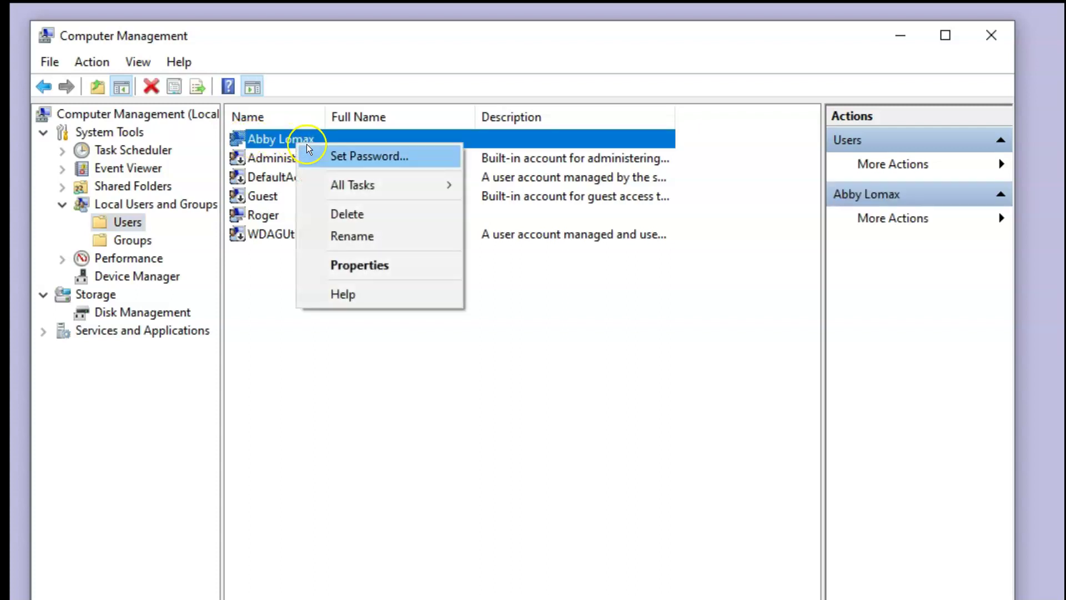
pyautogui.click(362, 217)
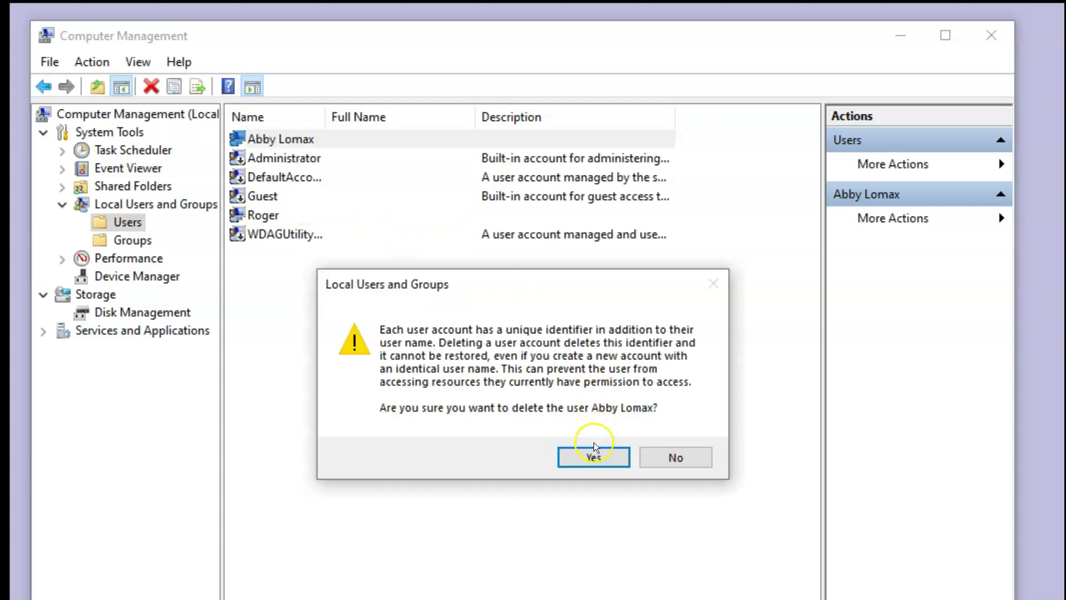
pyautogui.click(591, 455)
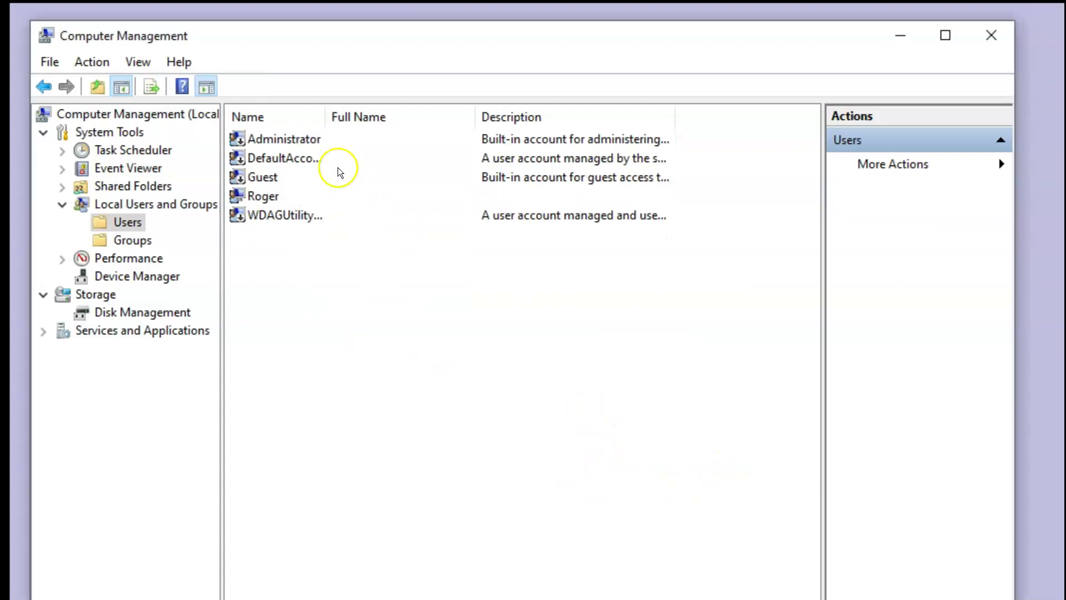
# - Start a New User from the Users list's context menu
pyautogui.rightClick(330, 305)
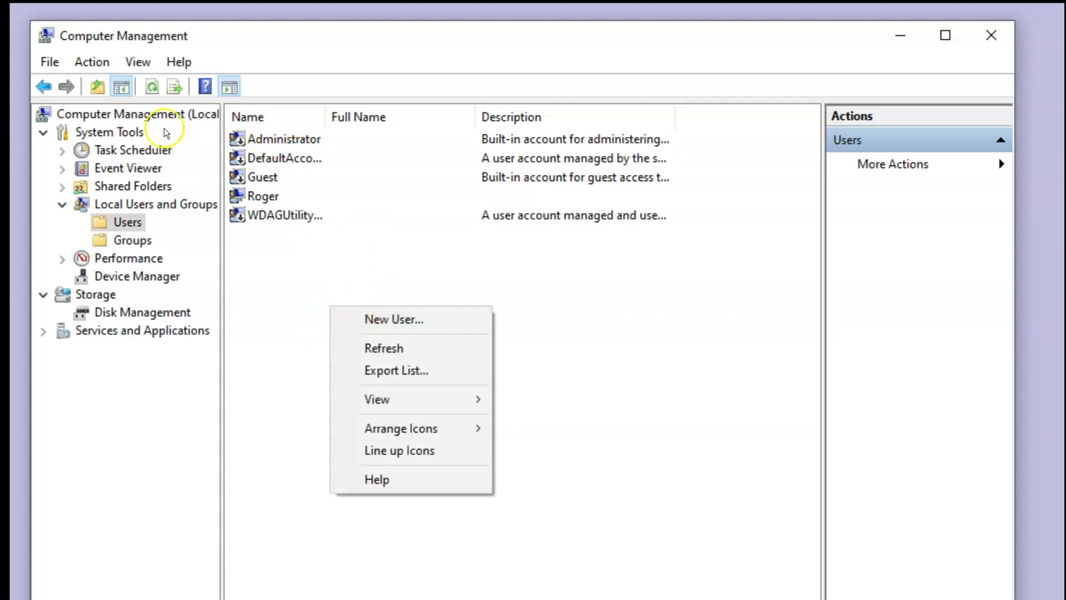
pyautogui.click(93, 63)
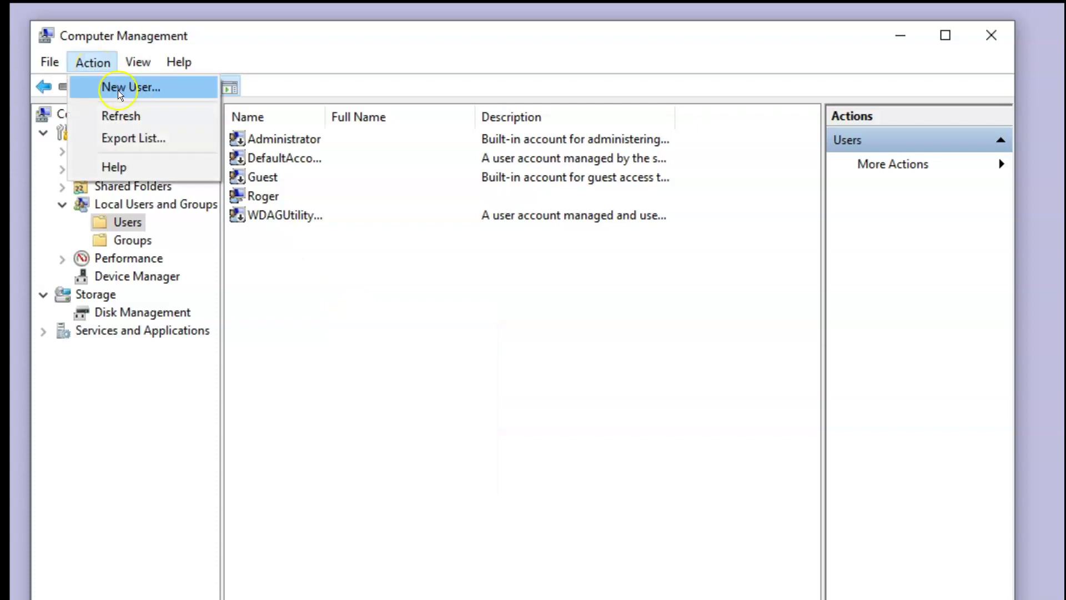
pyautogui.rightClick(332, 353)
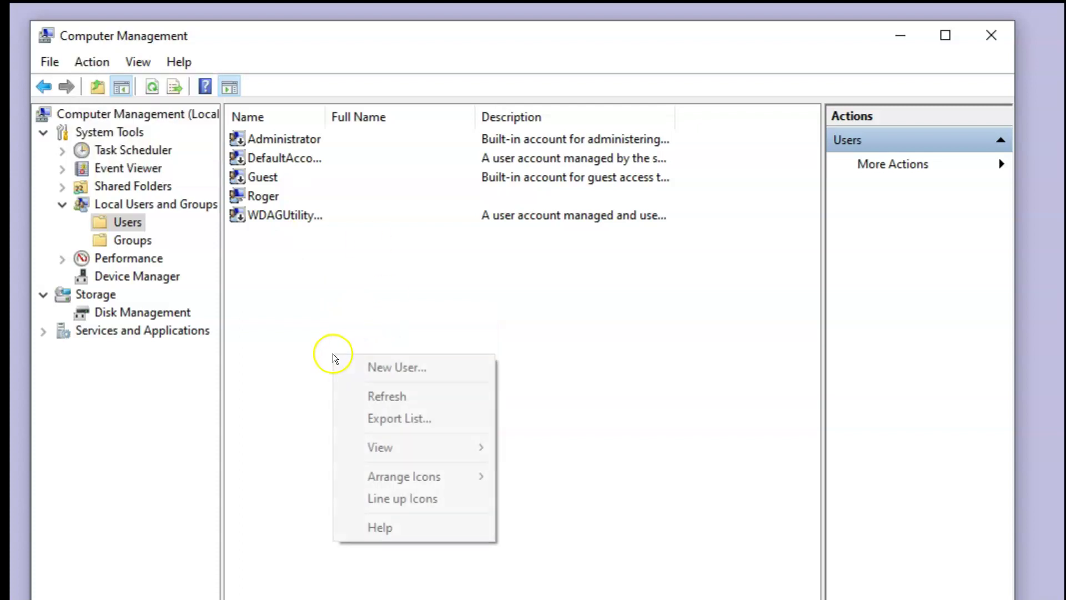
pyautogui.click(361, 366)
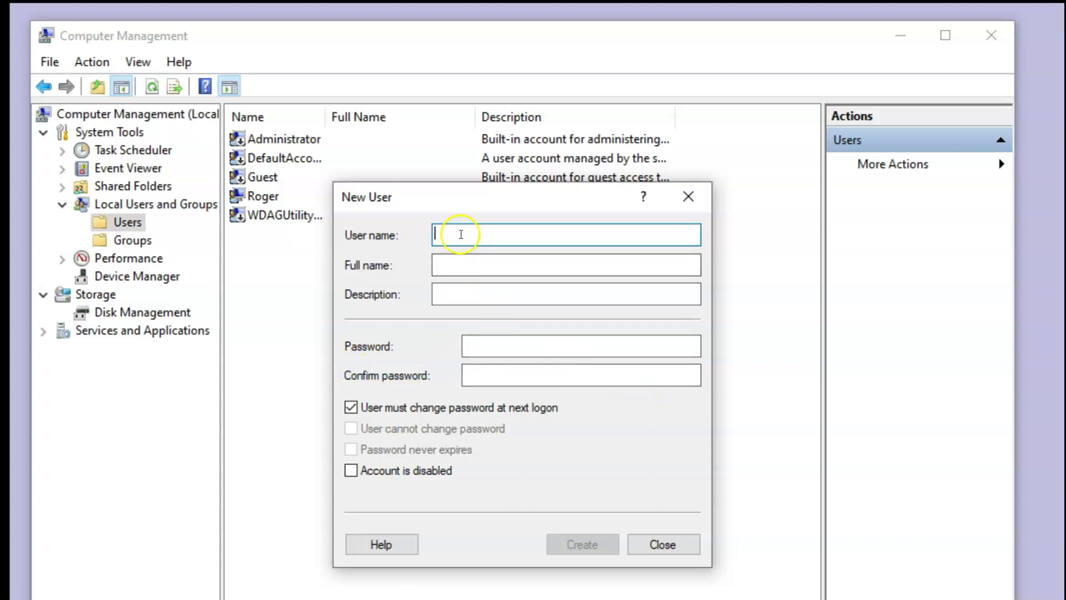
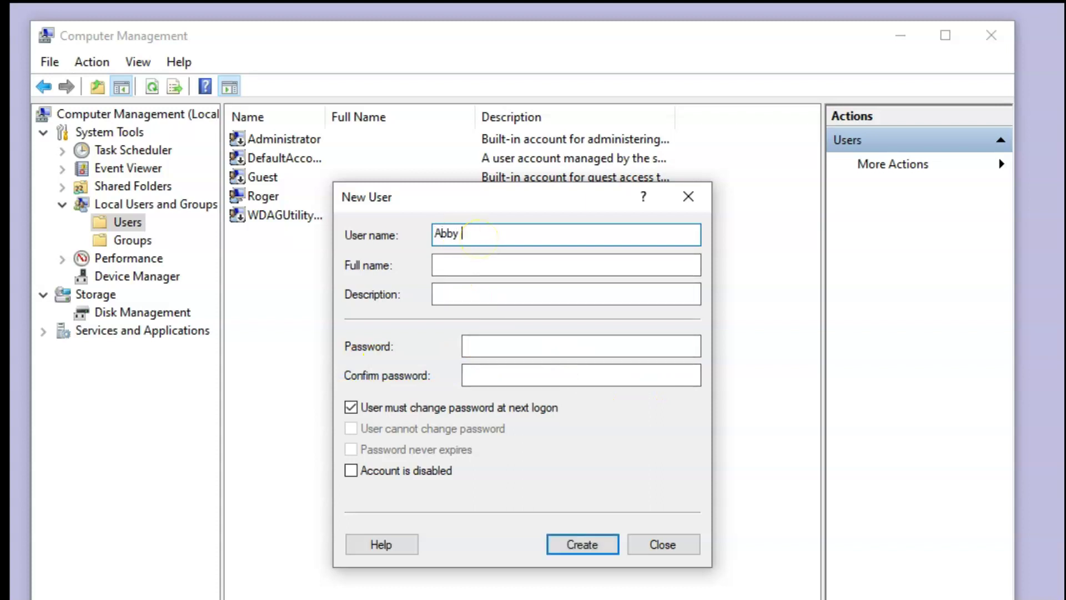
# - Enter the new user's full name as user name and an 8-character password twice
pyautogui.click(488, 340)
pyautogui.write('*******')
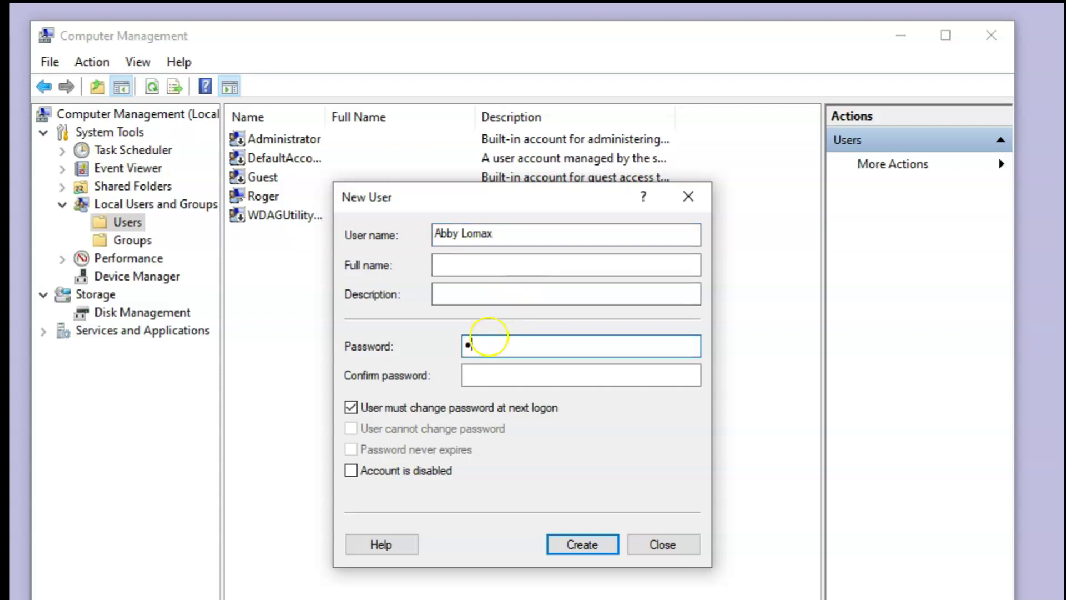
pyautogui.write('*')
pyautogui.click(486, 367)
pyautogui.write('*******')
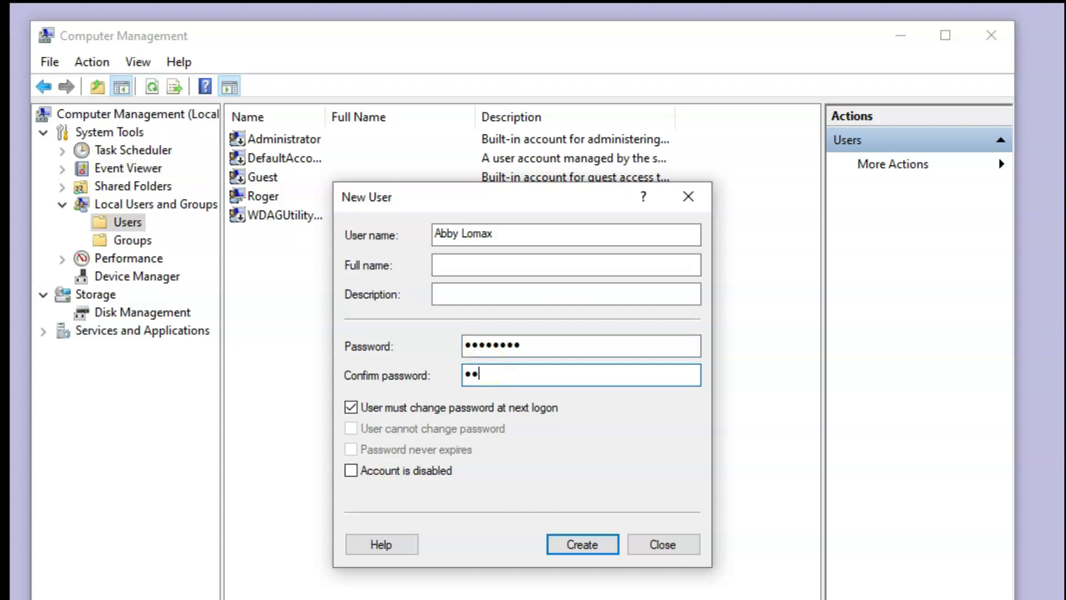
pyautogui.write('*')
# - Turn off 'User must change password at next logon', create the user, and close the dialog
pyautogui.click(351, 407)
pyautogui.click(604, 547)
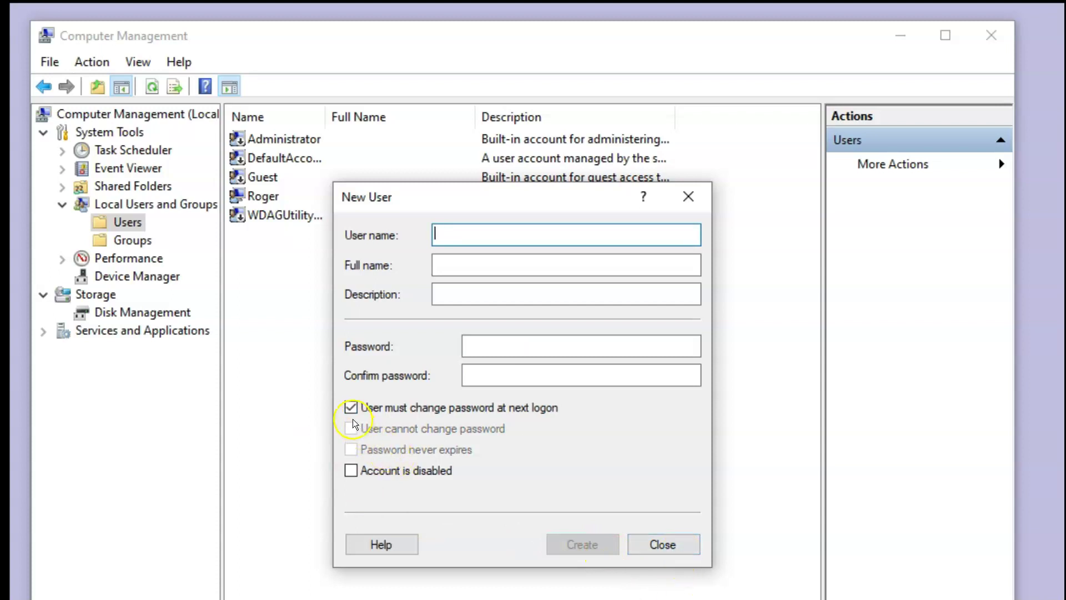
pyautogui.click(687, 546)
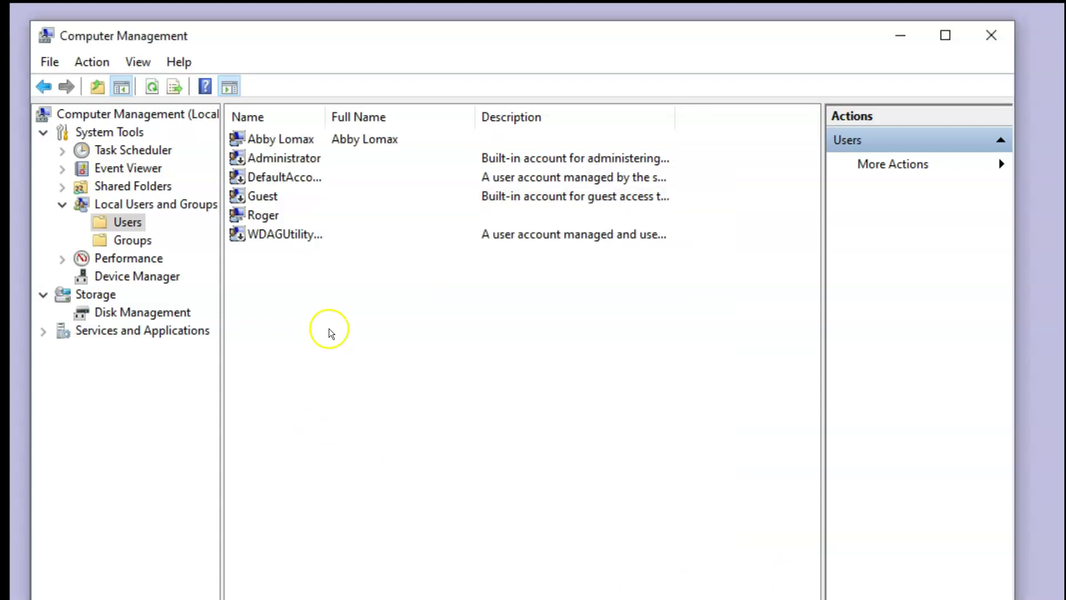